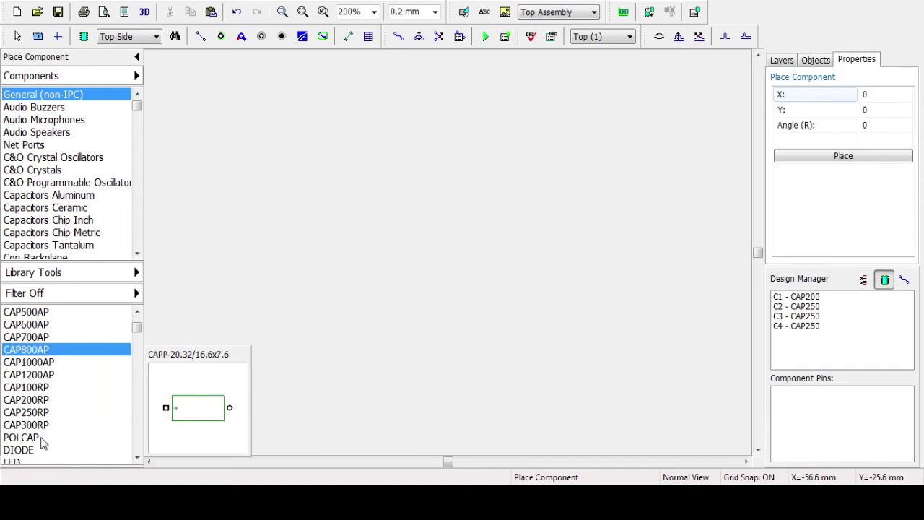
- Place one CAP100RP, one CAP250RP and one CAP300RP capacitor from the General (non-IPC) library on the design area
{"action": "scroll", "coordinate": [43, 426], "scroll_direction": "down", "scroll_amount": 1}
{"action": "left_click", "coordinate": [41, 399]}
{"action": "left_click", "coordinate": [43, 374]}
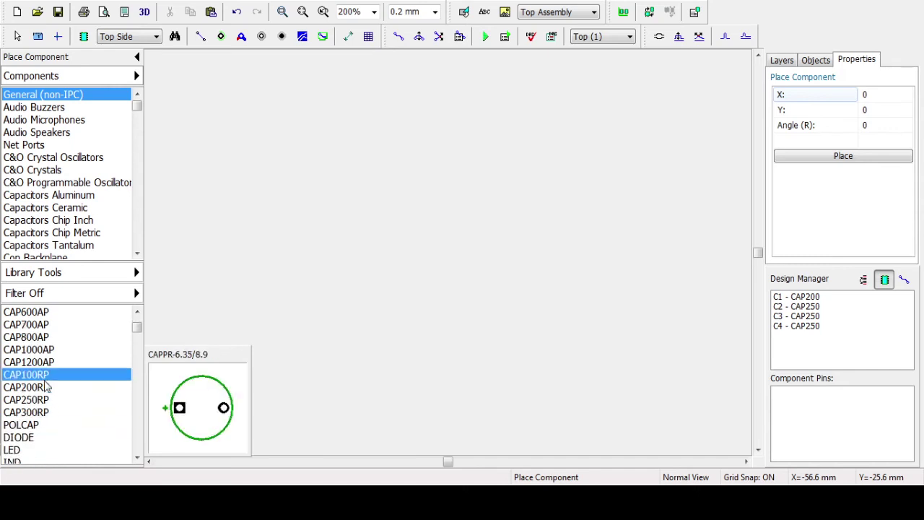
{"action": "left_click", "coordinate": [463, 200]}
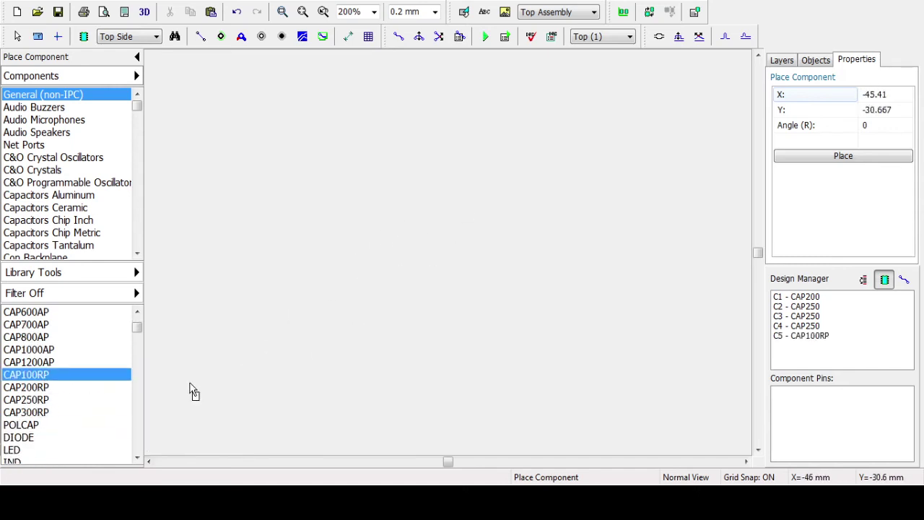
{"action": "left_click", "coordinate": [52, 401]}
{"action": "left_click", "coordinate": [446, 254]}
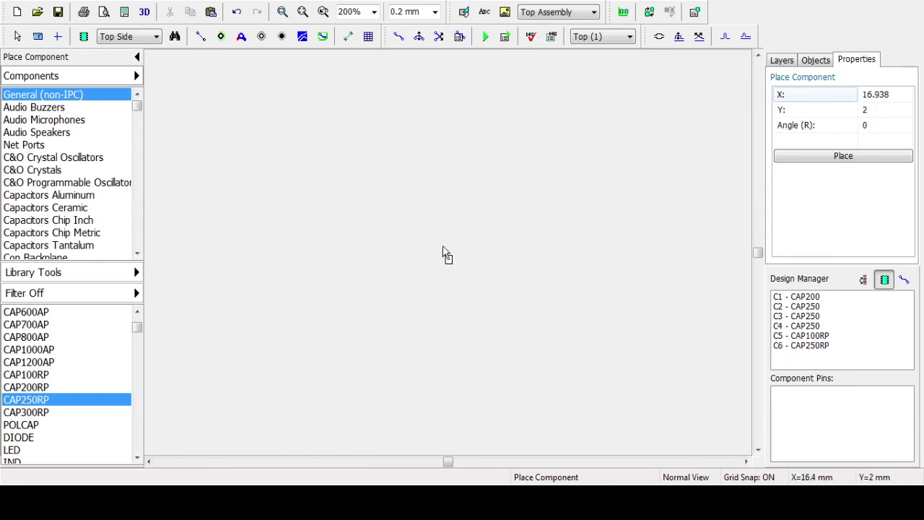
{"action": "left_click", "coordinate": [34, 412]}
{"action": "left_click", "coordinate": [412, 299]}
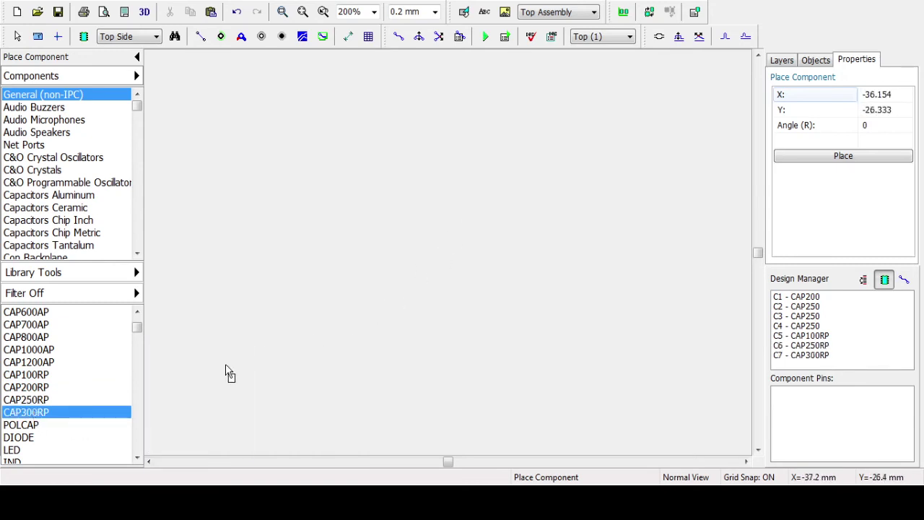
- Place two DIODE components from the General (non-IPC) library on the design area
{"action": "left_click", "coordinate": [57, 424]}
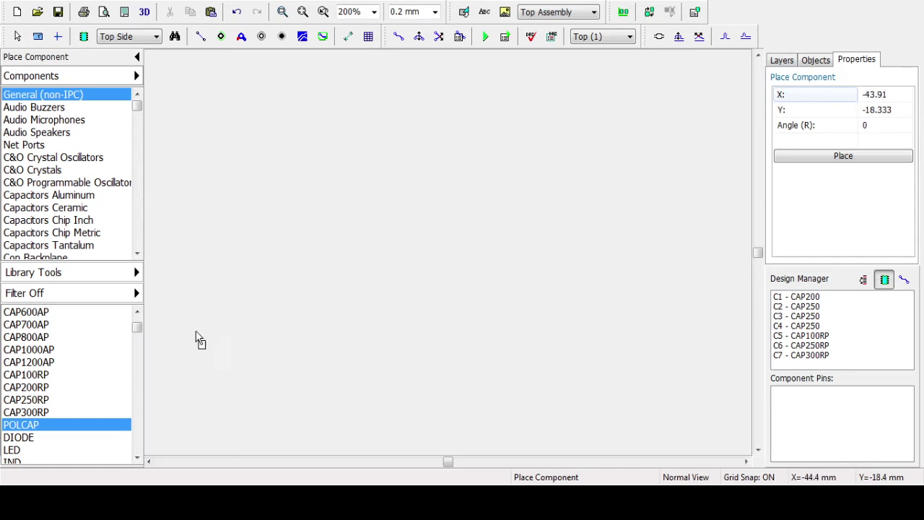
{"action": "scroll", "coordinate": [47, 425], "scroll_direction": "down", "scroll_amount": 1}
{"action": "left_click", "coordinate": [22, 429]}
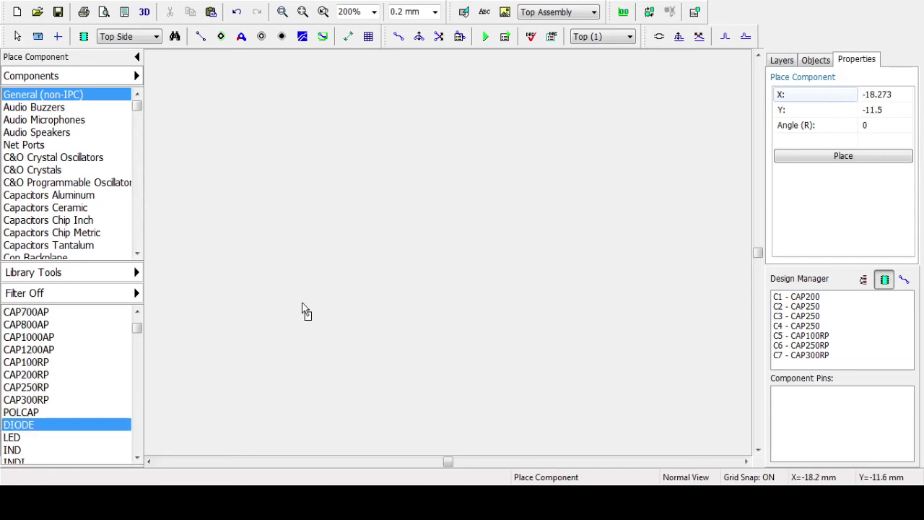
{"action": "left_click", "coordinate": [326, 290]}
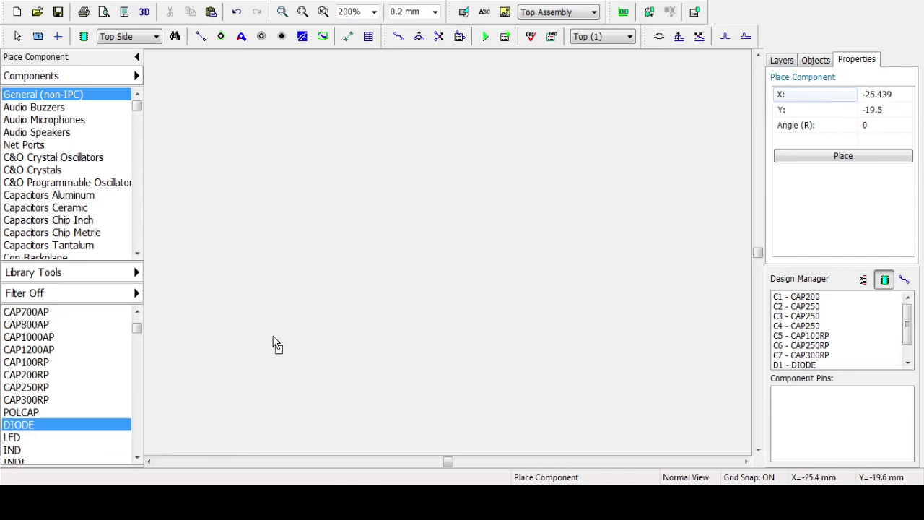
- Place an LED and a RES500 resistor from the General (non-IPC) library, and end component placement
{"action": "scroll", "coordinate": [45, 416], "scroll_direction": "down", "scroll_amount": 2}
{"action": "left_click", "coordinate": [33, 414]}
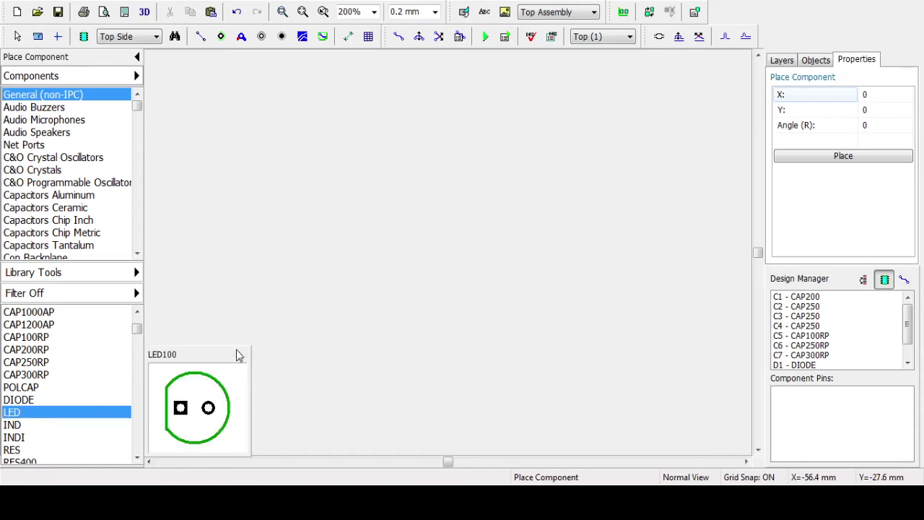
{"action": "left_click", "coordinate": [25, 439]}
{"action": "scroll", "coordinate": [47, 419], "scroll_direction": "down", "scroll_amount": 8}
{"action": "left_click", "coordinate": [34, 376]}
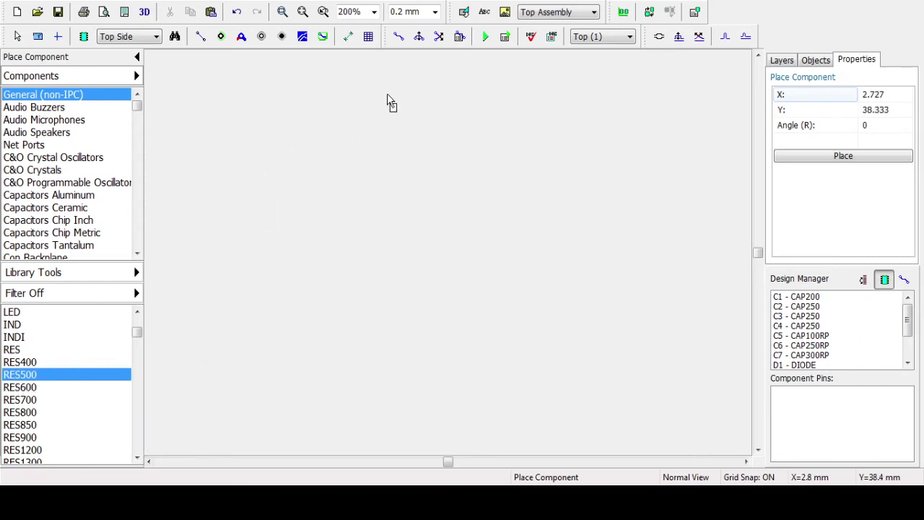
{"action": "key", "text": "Escape"}
- Measure the pad-to-pad spacing of resistor R1, capacitor C1 and LED D3
{"action": "scroll", "coordinate": [383, 101], "scroll_direction": "up", "scroll_amount": 2}
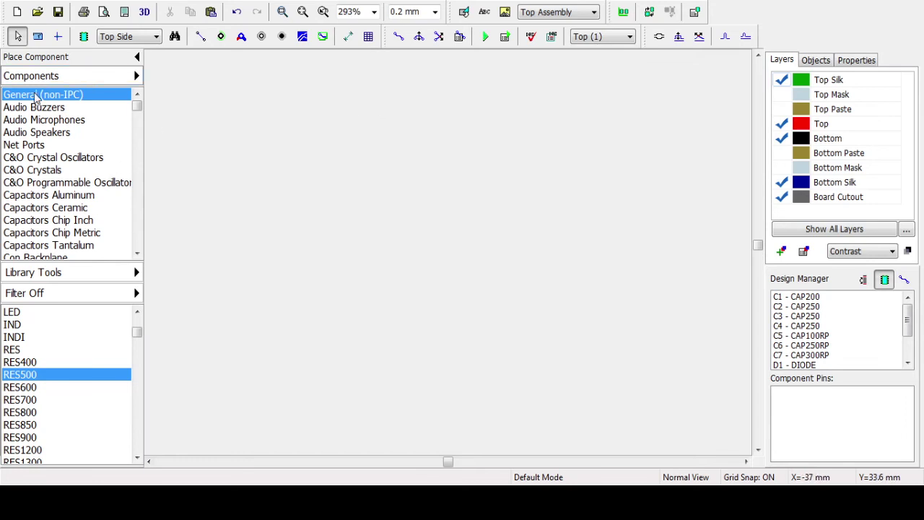
{"action": "left_click", "coordinate": [38, 36]}
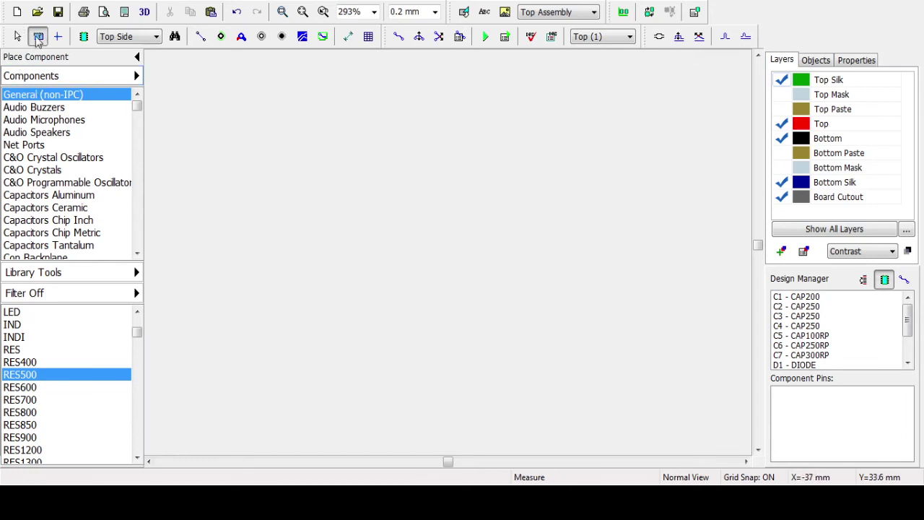
{"action": "left_click_drag", "start_coordinate": [197, 142], "coordinate": [275, 139]}
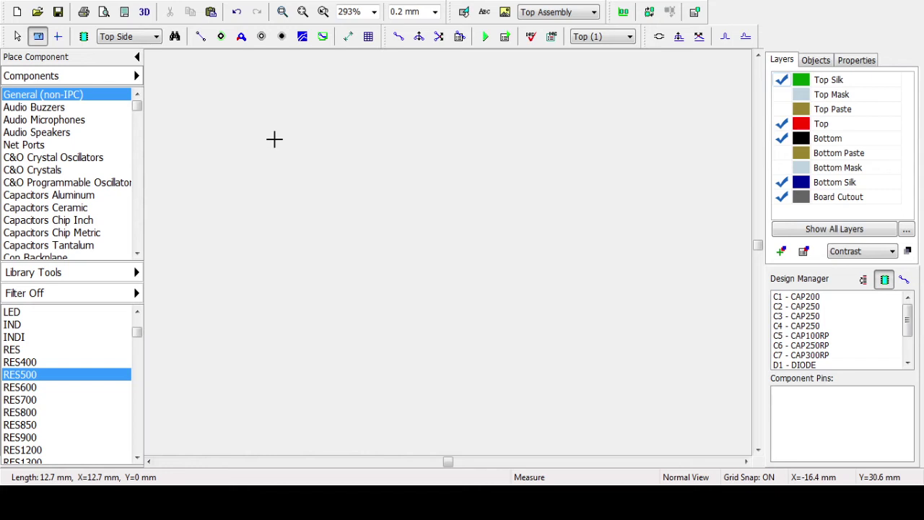
{"action": "left_click_drag", "start_coordinate": [275, 139], "coordinate": [278, 144]}
{"action": "left_click_drag", "start_coordinate": [303, 208], "coordinate": [332, 205]}
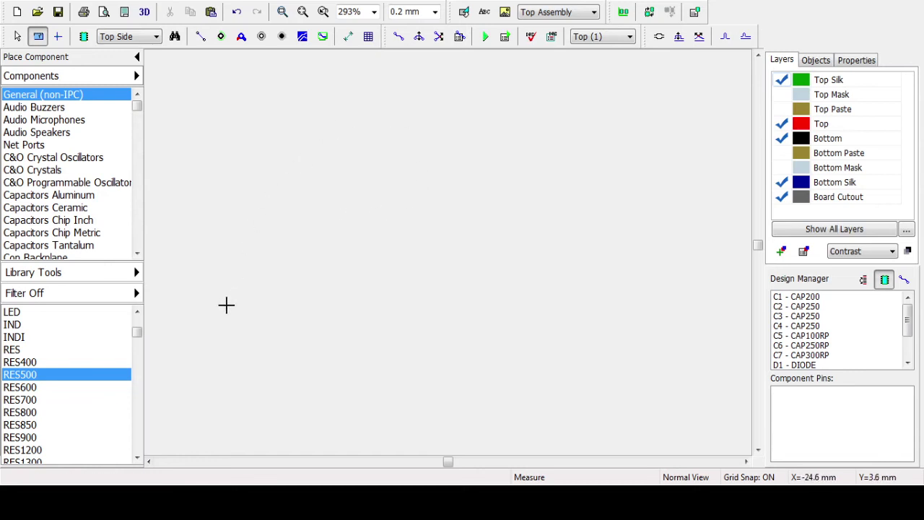
{"action": "left_click_drag", "start_coordinate": [226, 305], "coordinate": [244, 308]}
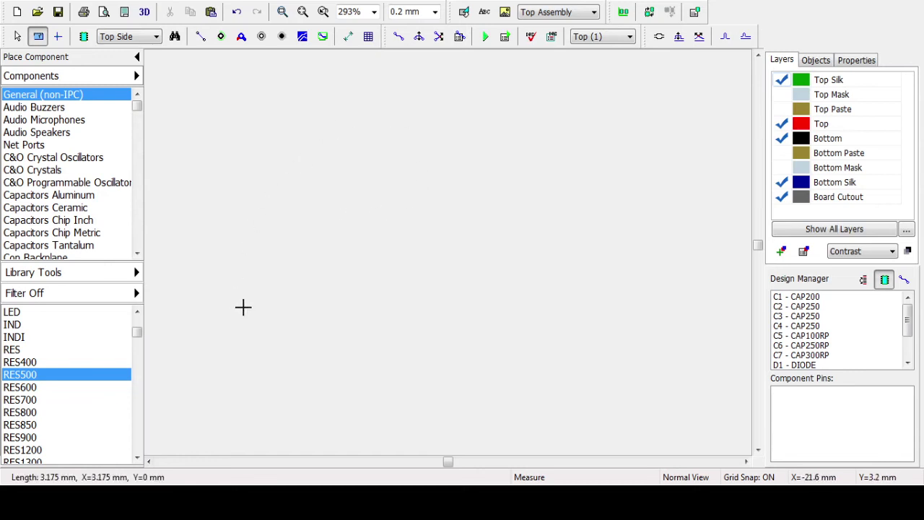
{"action": "left_click_drag", "start_coordinate": [243, 308], "coordinate": [245, 303]}
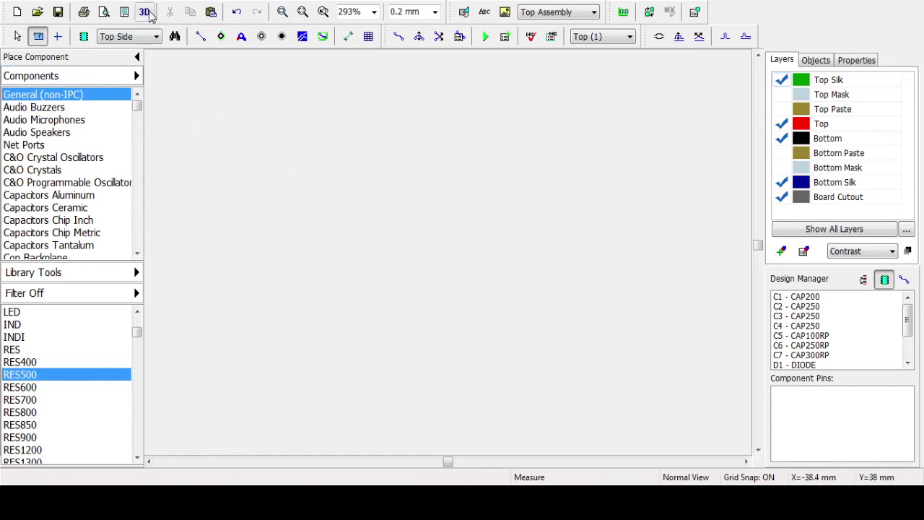
- Manually route R1 to C1 and R1 to D3 on the Top layer with a custom 1 mm segment width and Auto via style
{"action": "left_click", "coordinate": [399, 38]}
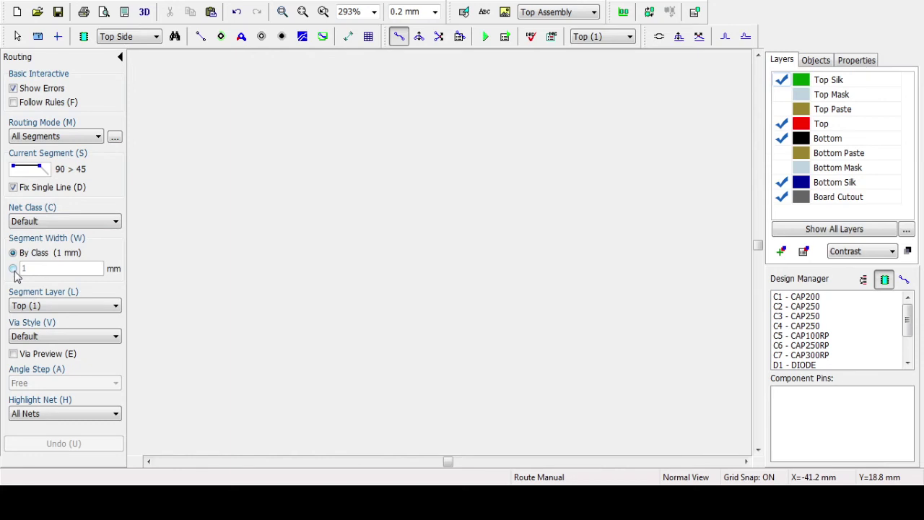
{"action": "left_click_drag", "start_coordinate": [69, 268], "coordinate": [2, 264]}
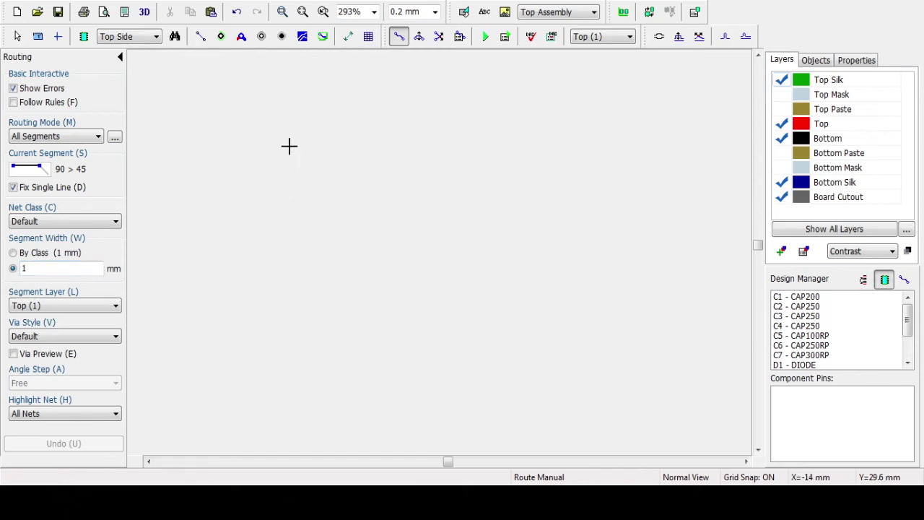
{"action": "key", "text": "v"}
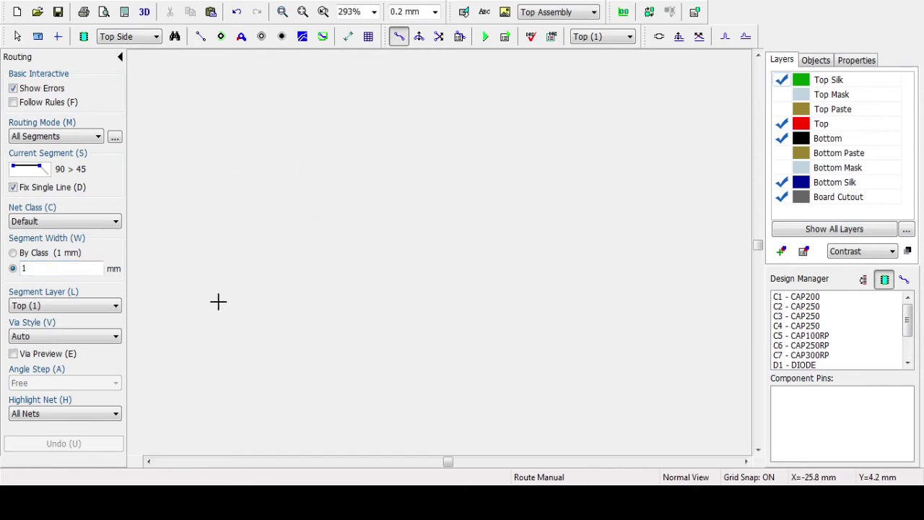
- Switch routing to the Bottom layer and route traces C1 to C4, C2 to C5, C4 to C6 and C5 to C6
{"action": "left_click", "coordinate": [601, 37]}
{"action": "left_click", "coordinate": [591, 63]}
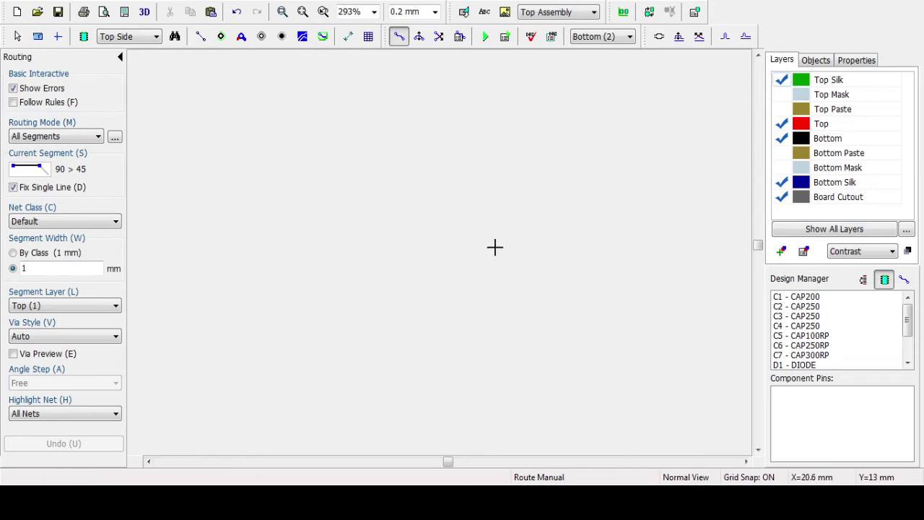
{"action": "key", "text": "s"}
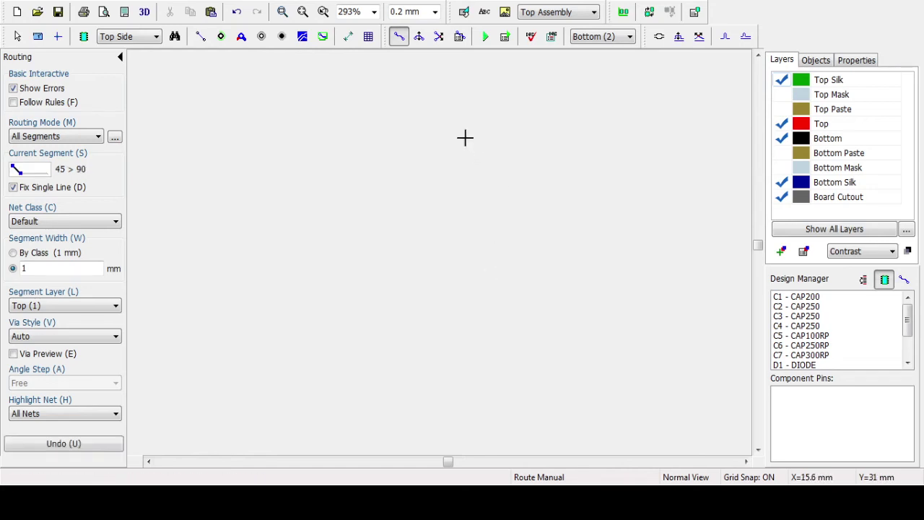
{"action": "key", "text": "s"}
{"action": "key", "text": "s"}
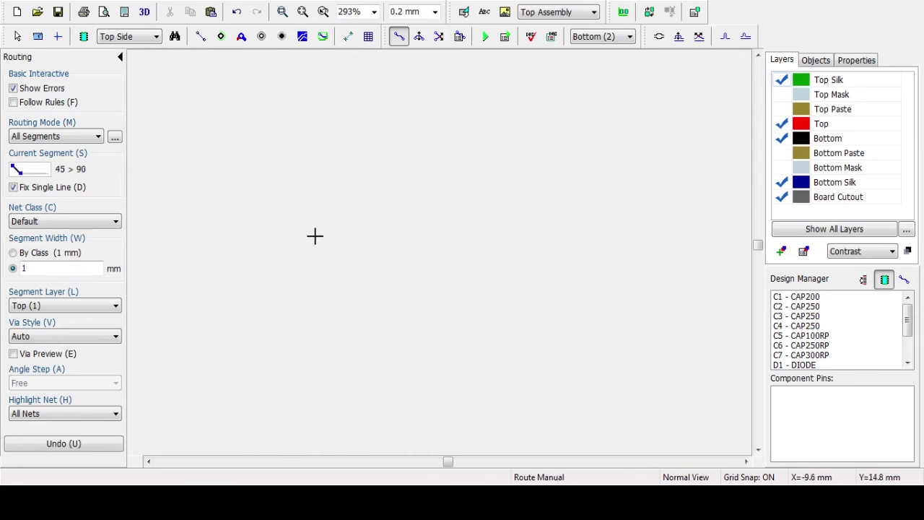
{"action": "key", "text": "s"}
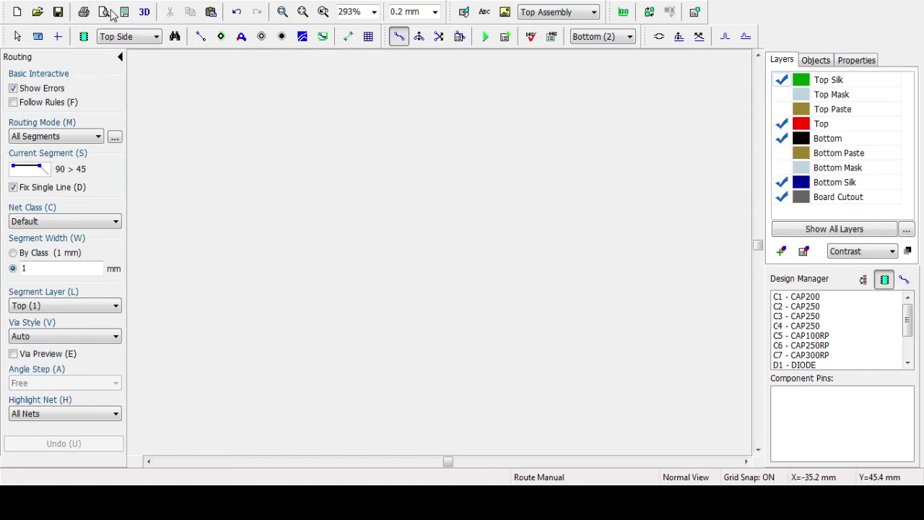
{"action": "key", "text": "l"}
{"action": "key", "text": "l"}
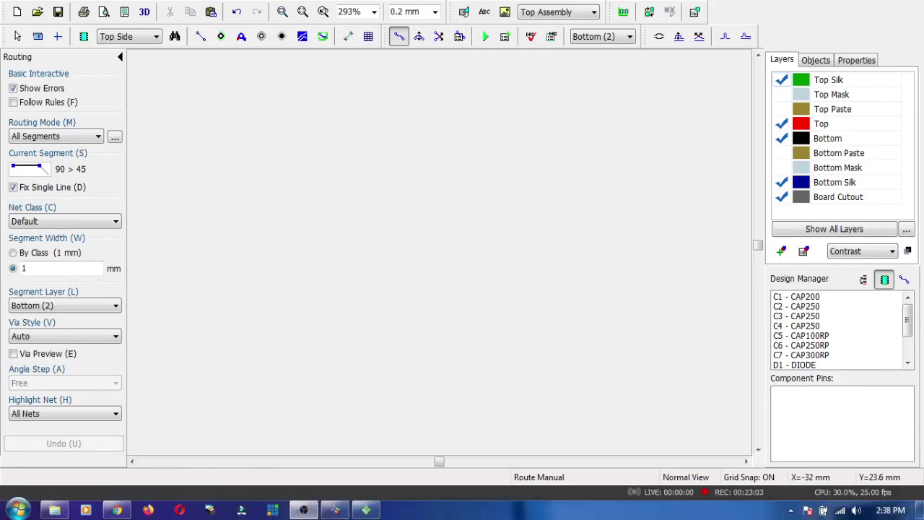
{"action": "left_click", "coordinate": [304, 510]}
{"action": "left_click", "coordinate": [302, 339]}
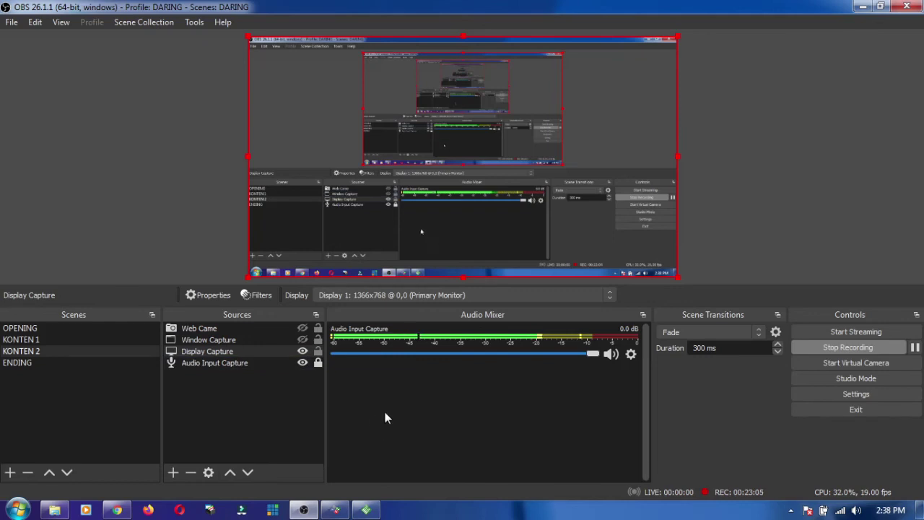
- Inspect the components and the underside traces in the 3D Preview window, and close the preview
{"action": "left_click", "coordinate": [366, 510]}
{"action": "mouse_move", "coordinate": [503, 298]}
{"action": "left_mouse_down"}
{"action": "mouse_move", "coordinate": [491, 246]}
{"action": "mouse_move", "coordinate": [498, 287]}
{"action": "left_mouse_up"}
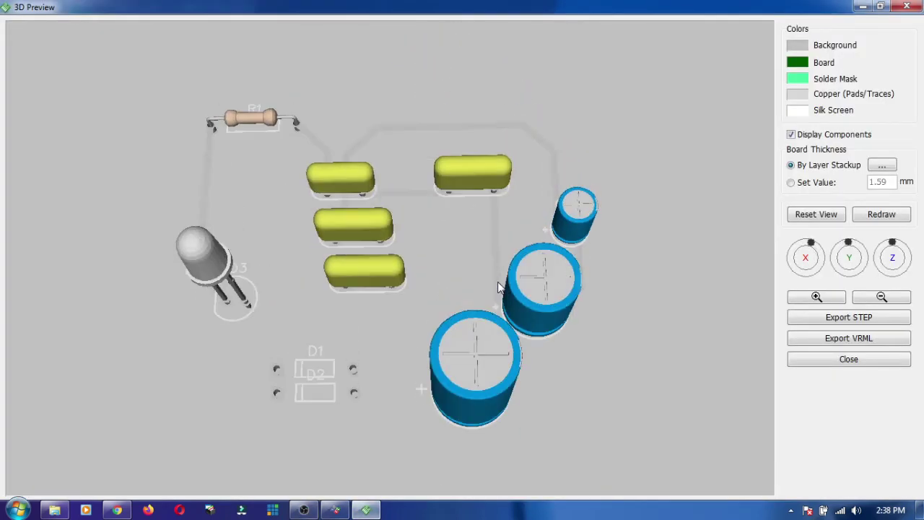
{"action": "left_click_drag", "start_coordinate": [350, 303], "coordinate": [444, 316]}
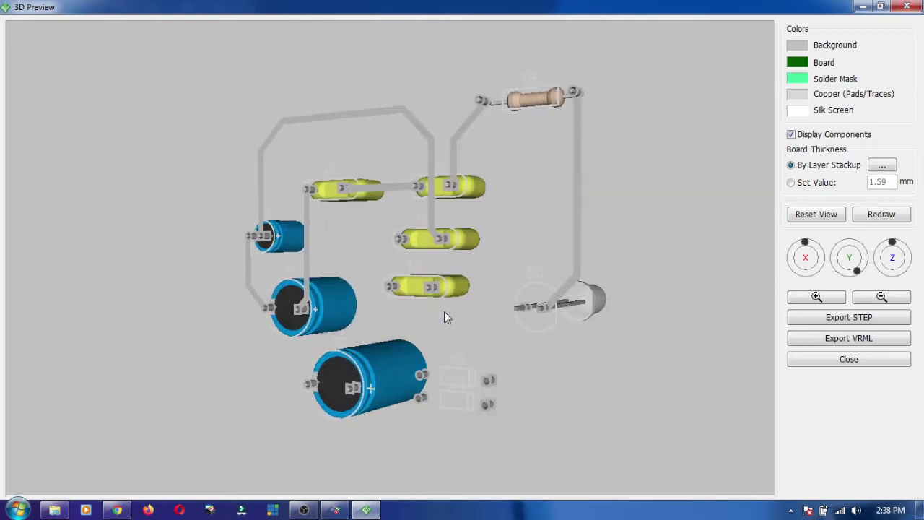
{"action": "left_click", "coordinate": [907, 6]}
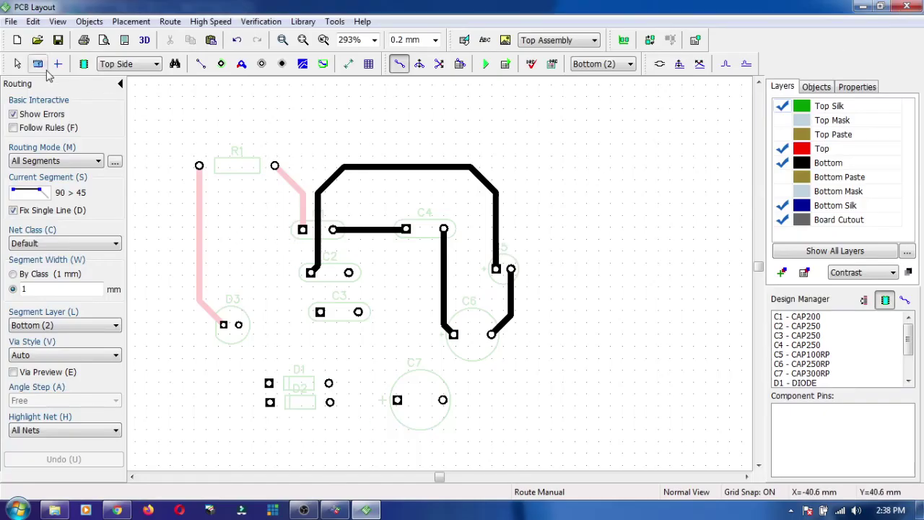
- Draw a rectangular board outline about 63.6 by 47 mm around all placed components and traces
{"action": "left_click", "coordinate": [89, 22]}
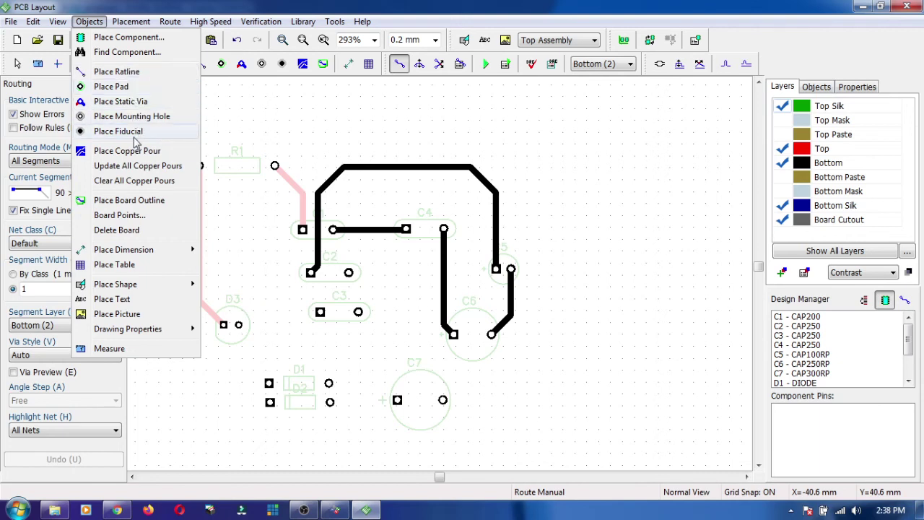
{"action": "left_click", "coordinate": [137, 202]}
{"action": "left_click", "coordinate": [187, 144]}
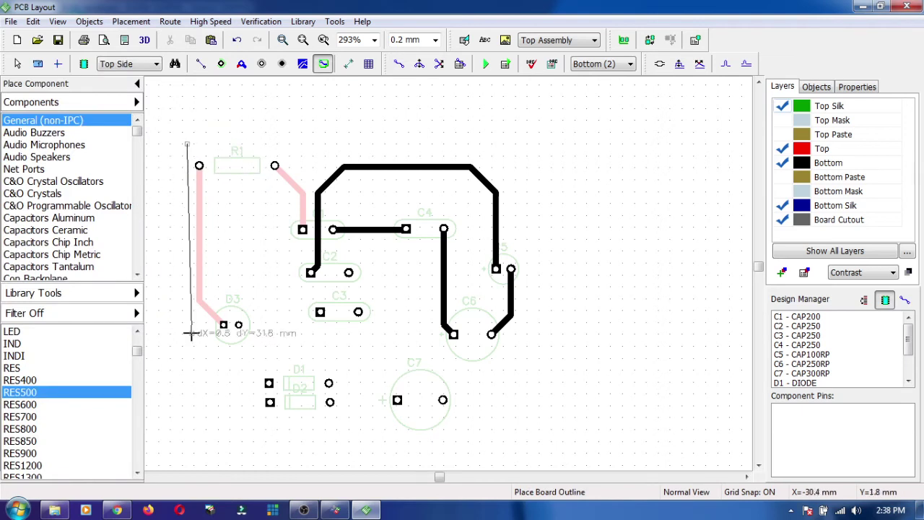
{"action": "left_click", "coordinate": [185, 426]}
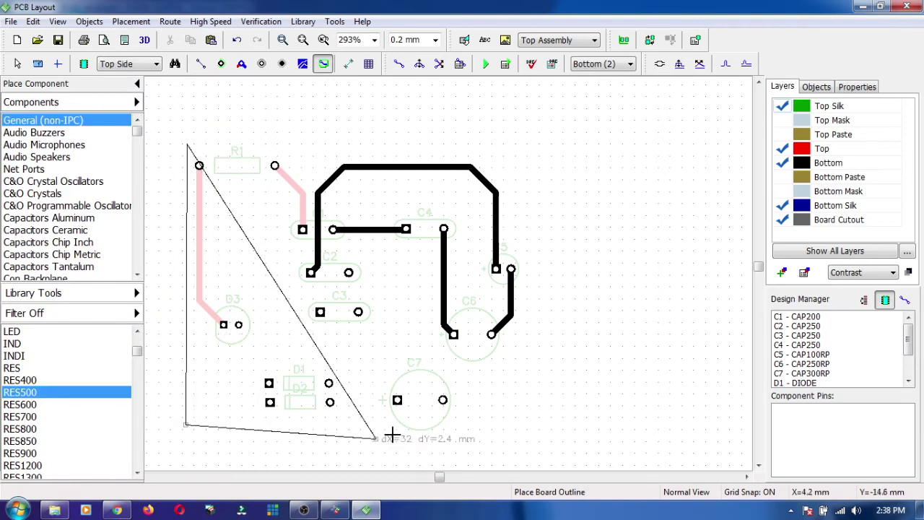
{"action": "left_click", "coordinate": [564, 425]}
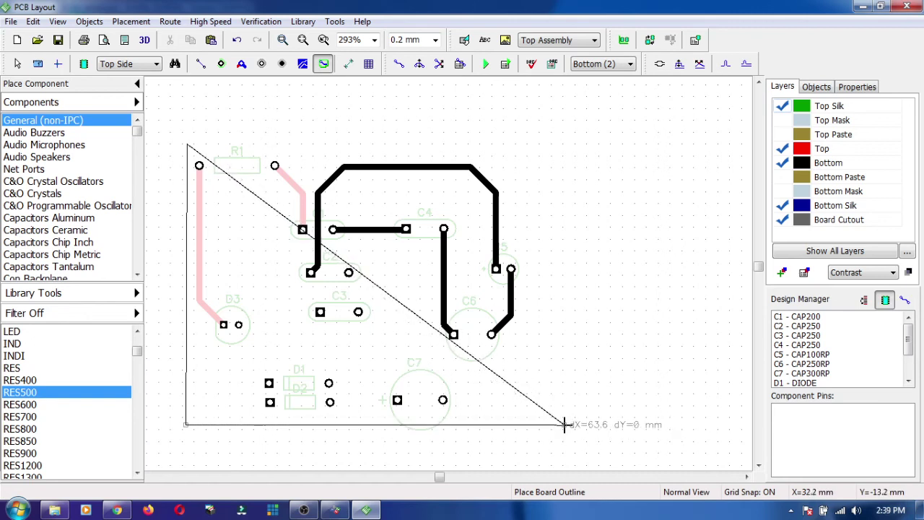
{"action": "left_click", "coordinate": [565, 143]}
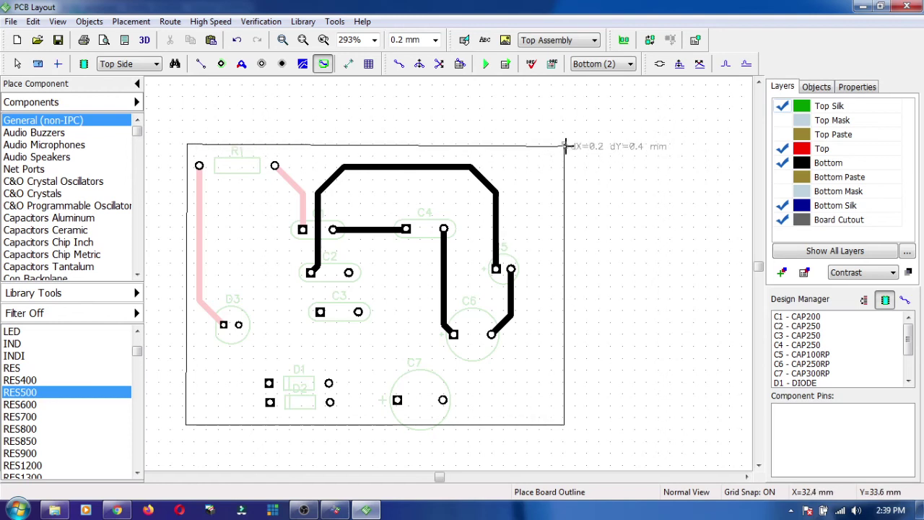
{"action": "right_click", "coordinate": [565, 143]}
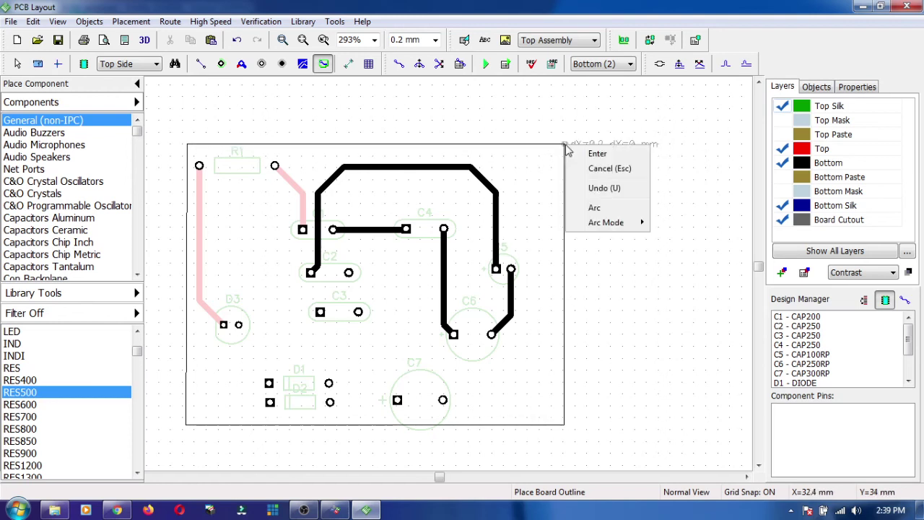
{"action": "left_click", "coordinate": [587, 151]}
- Generate the 3D preview with the attached models and examine the board's component side and underside traces
{"action": "left_click", "coordinate": [144, 40]}
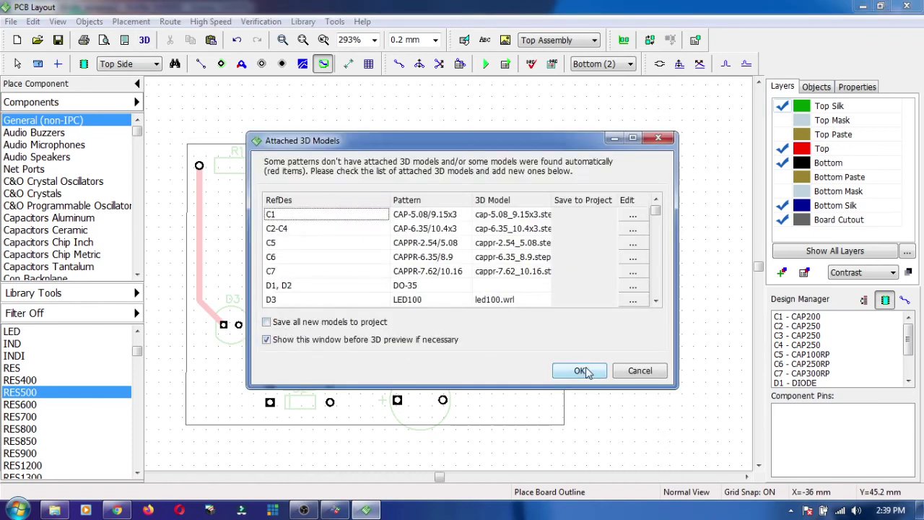
{"action": "left_click", "coordinate": [584, 370]}
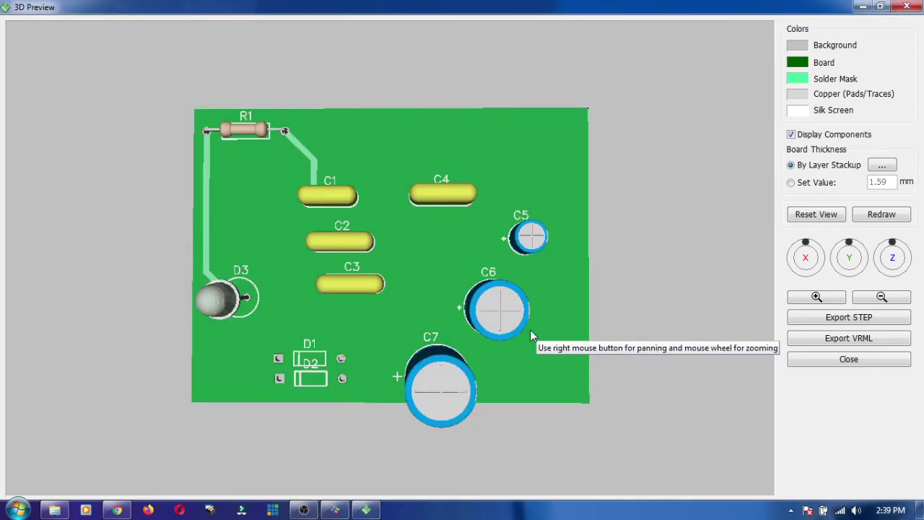
{"action": "left_click_drag", "start_coordinate": [530, 334], "coordinate": [535, 311]}
{"action": "left_click_drag", "start_coordinate": [514, 323], "coordinate": [521, 330]}
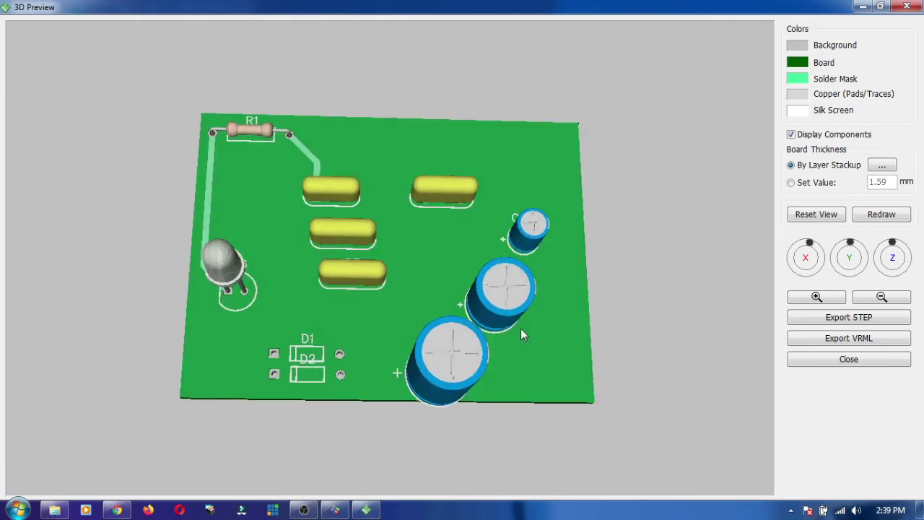
{"action": "left_click_drag", "start_coordinate": [397, 304], "coordinate": [275, 143]}
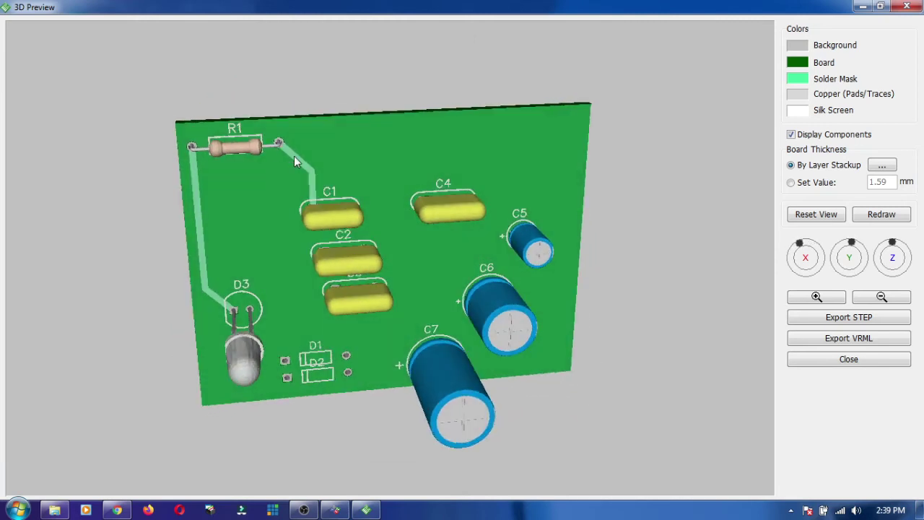
{"action": "left_click_drag", "start_coordinate": [200, 276], "coordinate": [313, 303]}
{"action": "left_click_drag", "start_coordinate": [351, 250], "coordinate": [362, 210]}
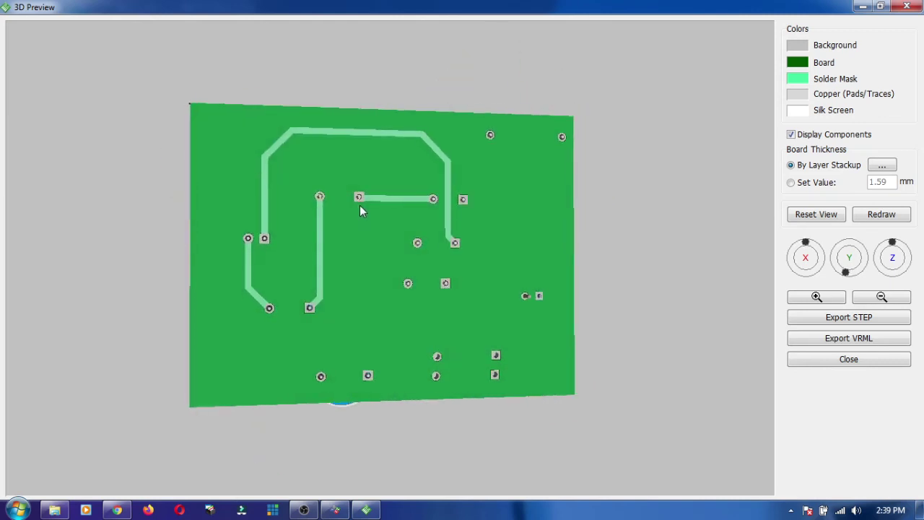